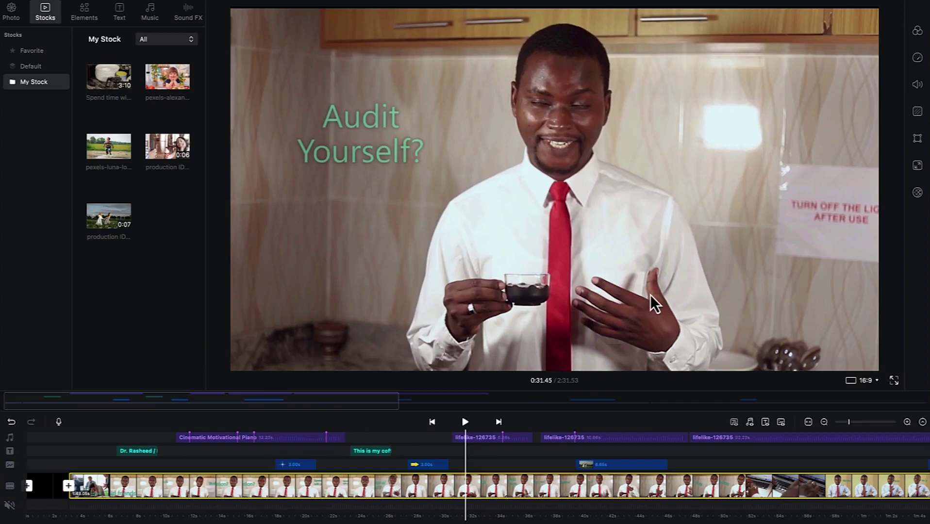
Step: Bring up the Filter panel for the main video clip from the right toolbar
scroll(452, 489, "left", 1)
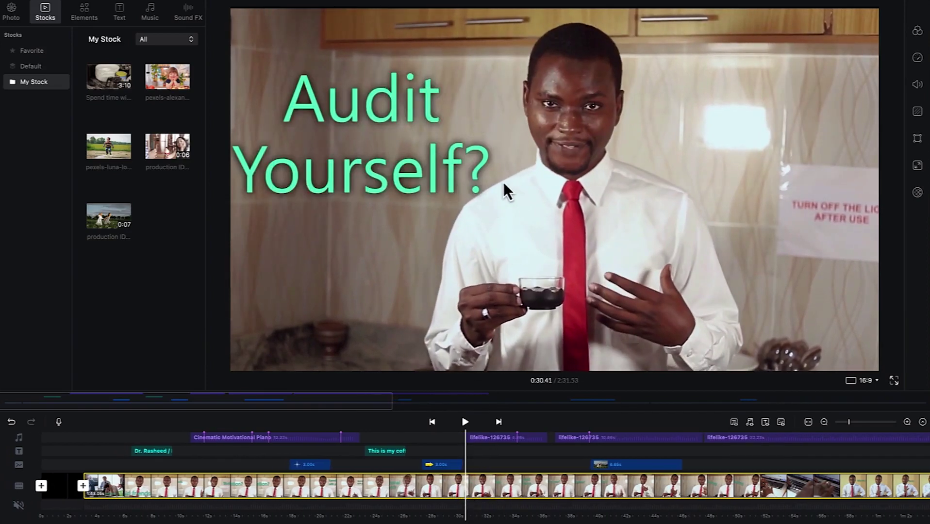
left_click(917, 32)
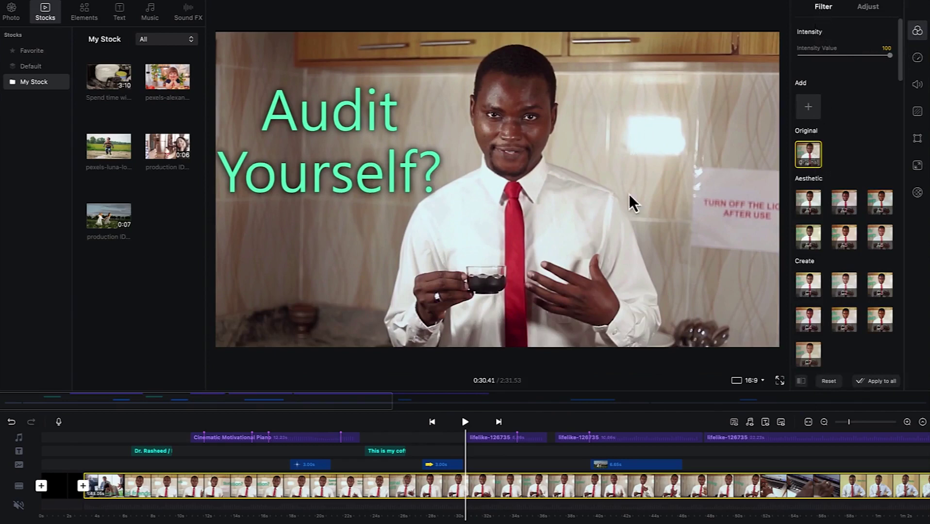
Step: Preview several Aesthetic and Create filter presets, raising intensity on one
left_click(820, 204)
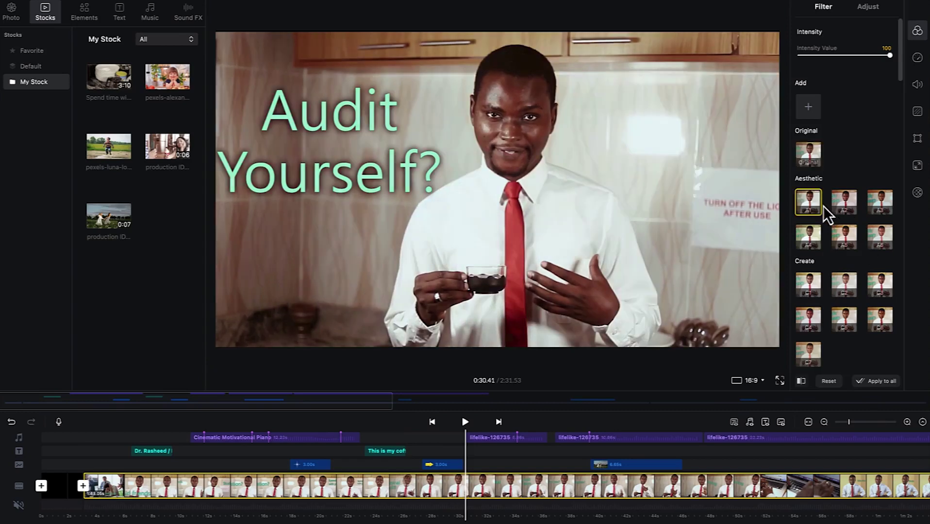
left_click(842, 207)
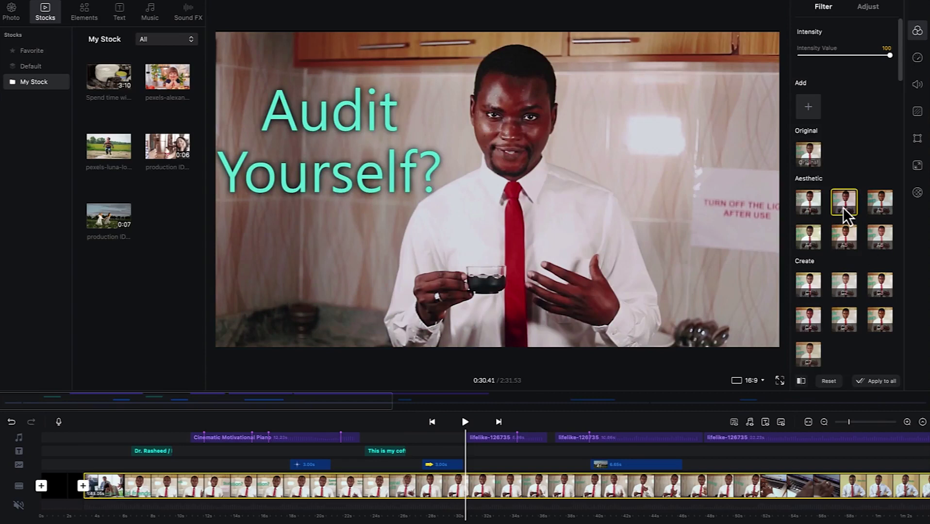
left_click(810, 290)
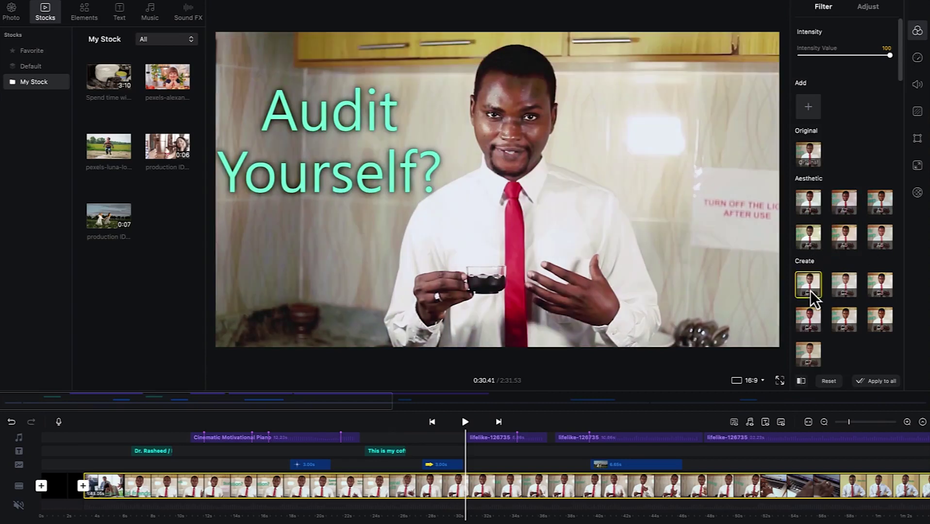
left_click(844, 287)
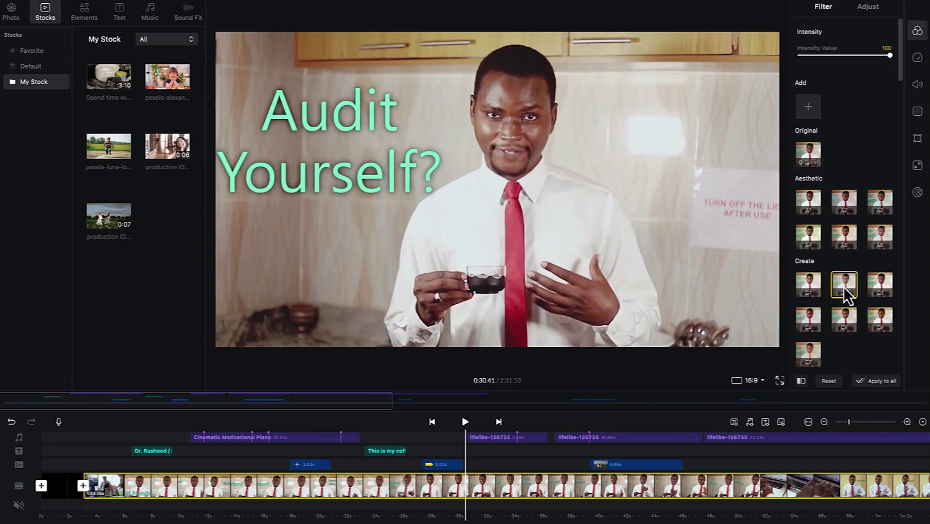
left_click(856, 245)
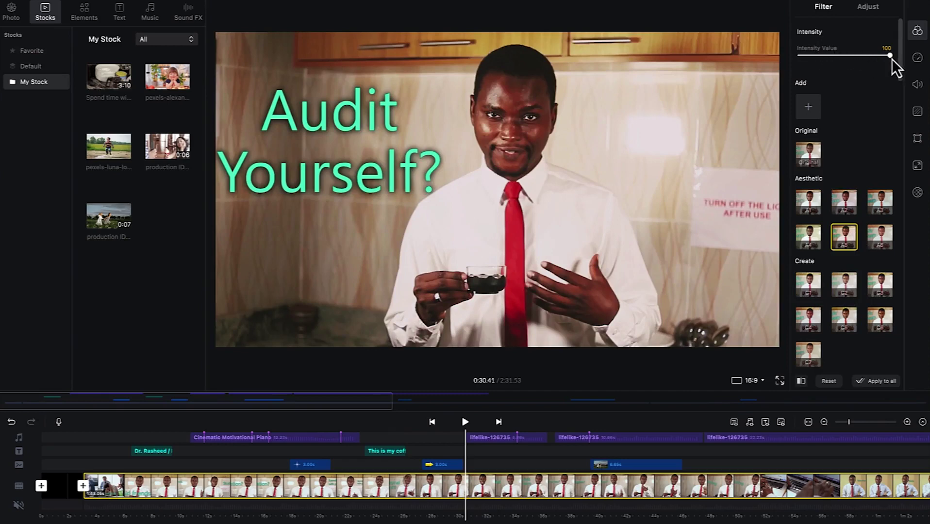
left_click_drag(845, 55, 871, 55)
Step: Apply the second Aesthetic filter and lower its intensity to 23
left_click(839, 200)
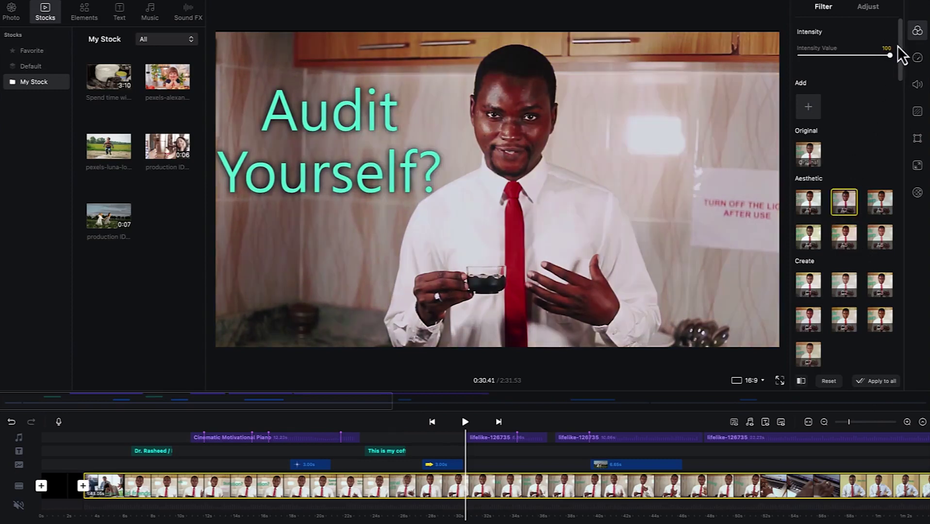
mouse_move(871, 55)
left_mouse_down()
mouse_move(828, 61)
mouse_move(846, 54)
left_mouse_up()
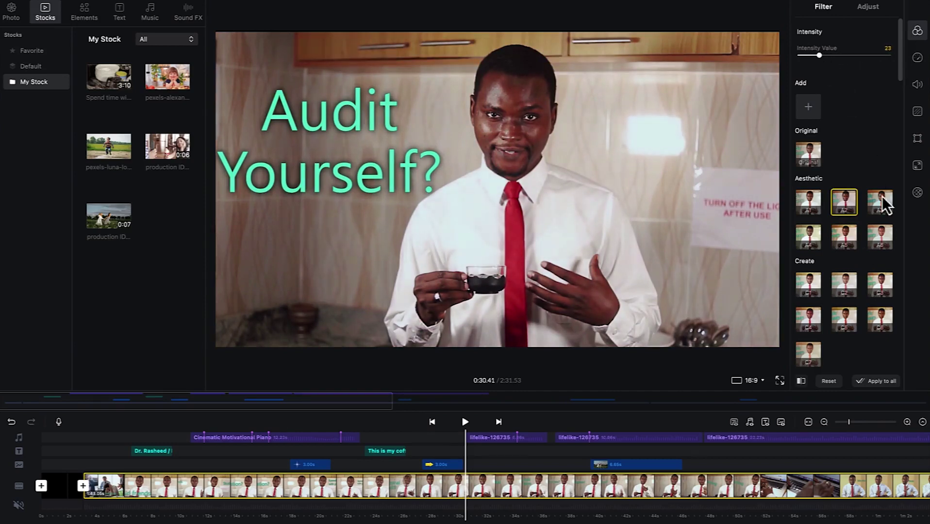
scroll(879, 204, "down", 3)
Step: Try the black-and-white Fog filter, then the first Lune filter with adjusted intensity
scroll(866, 199, "down", 3)
scroll(860, 184, "down", 3)
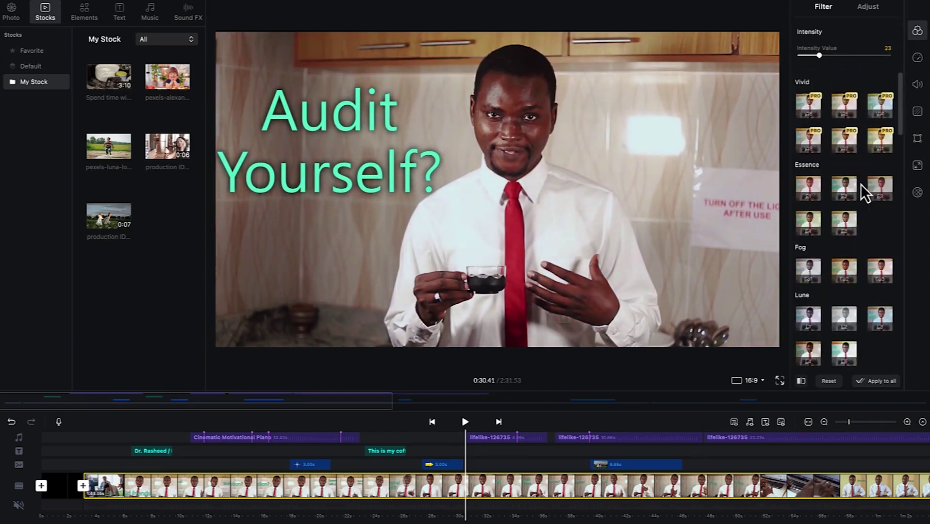
left_click(807, 269)
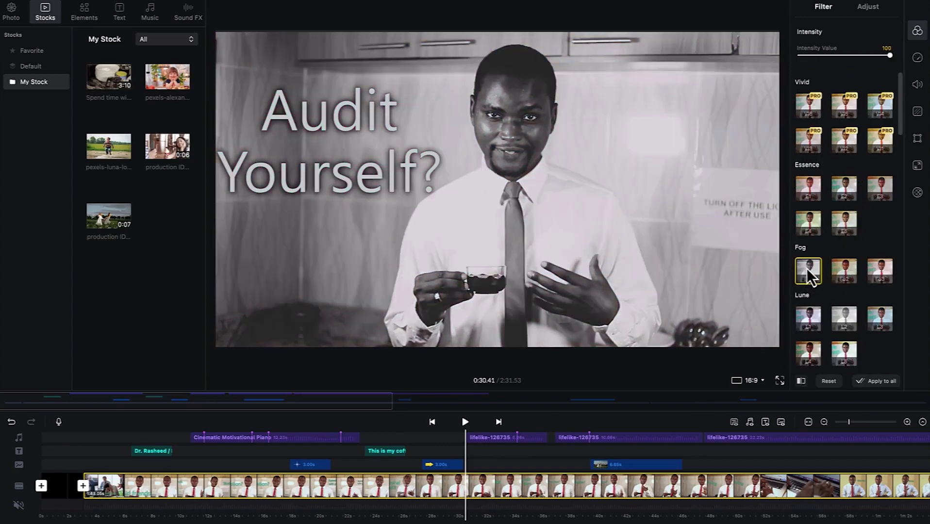
scroll(838, 304, "down", 1)
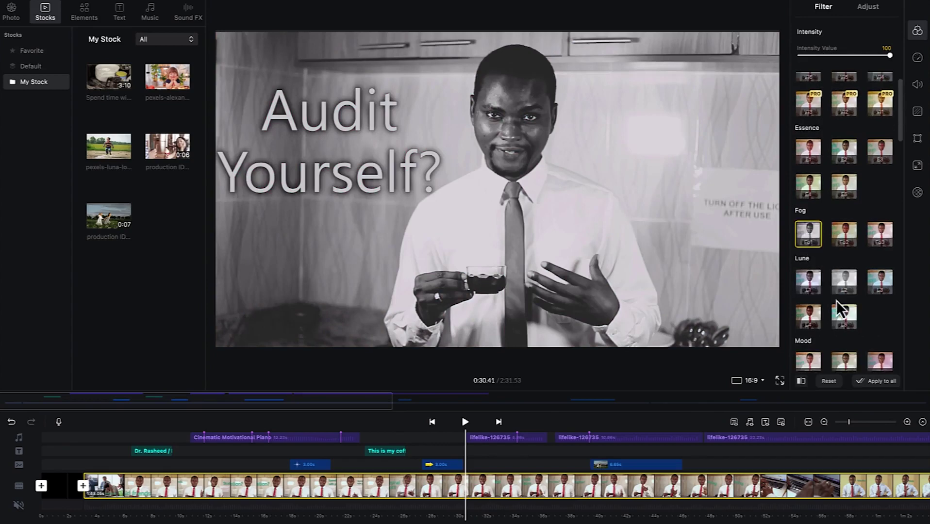
left_click(808, 284)
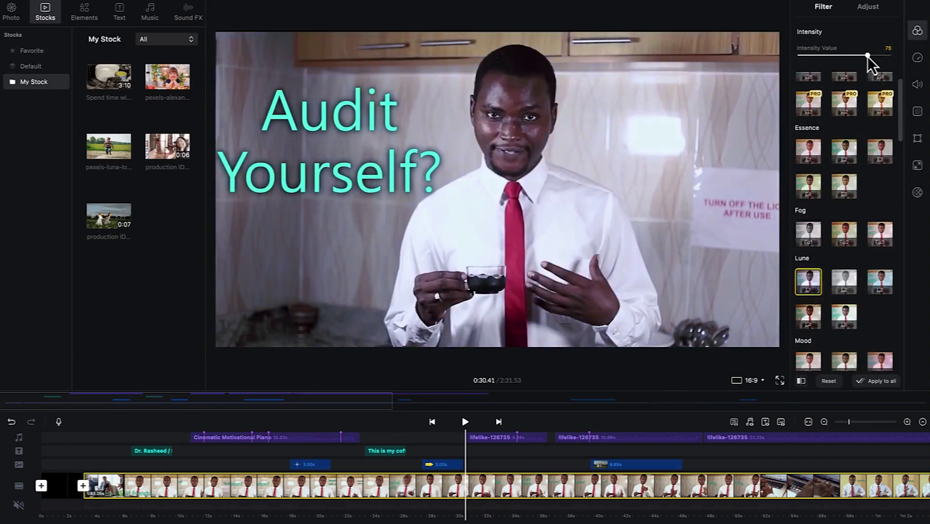
mouse_move(827, 56)
left_mouse_down()
mouse_move(813, 57)
mouse_move(842, 59)
left_mouse_up()
Step: Try two Season filters, then settle on a cool, desaturated Film filter at intensity 100
scroll(864, 265, "down", 5)
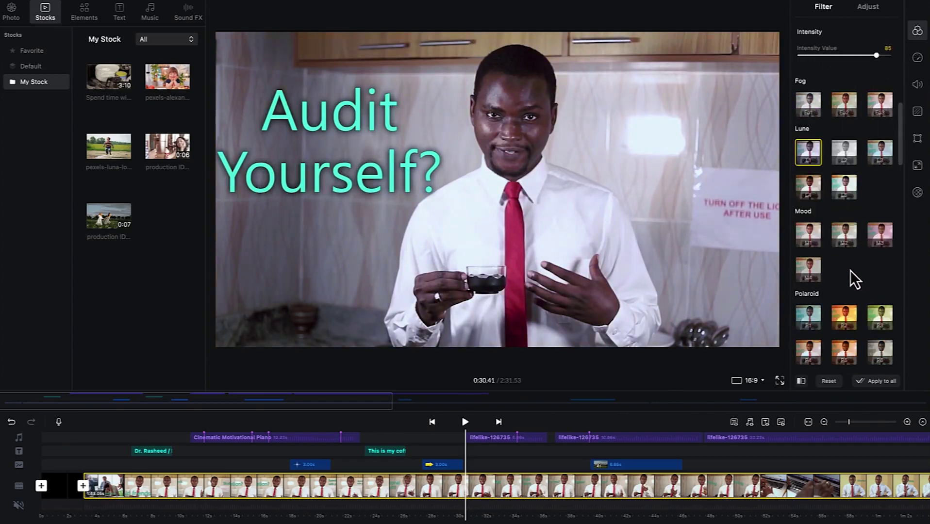
scroll(845, 277, "down", 2)
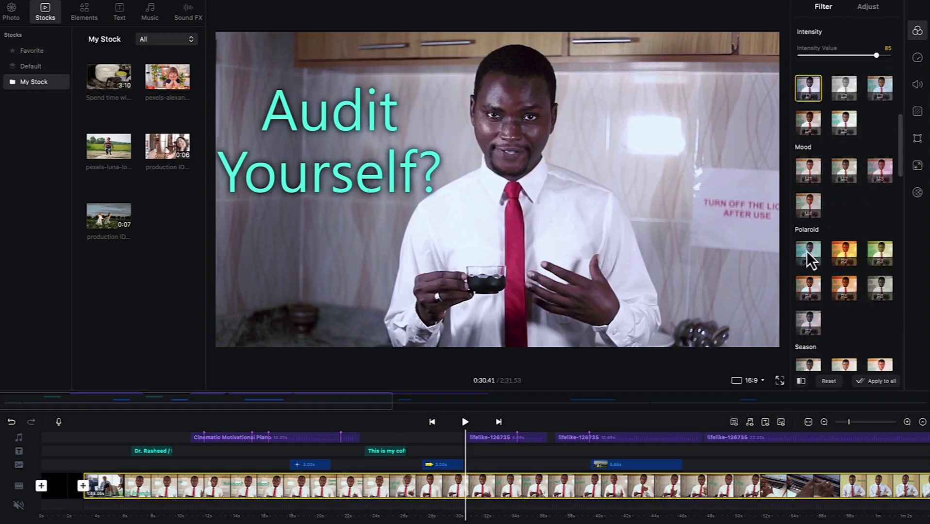
scroll(816, 269, "down", 2)
scroll(816, 271, "down", 1)
scroll(830, 327, "down", 2)
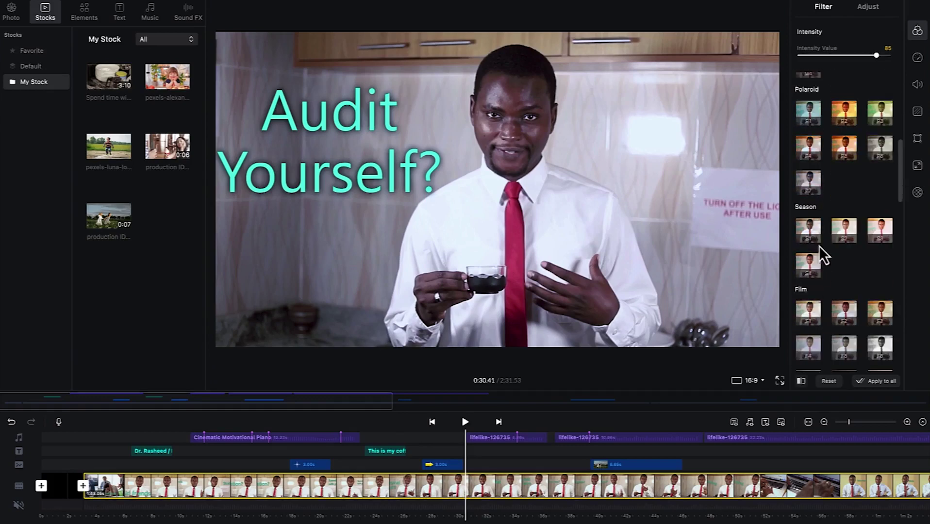
left_click(845, 232)
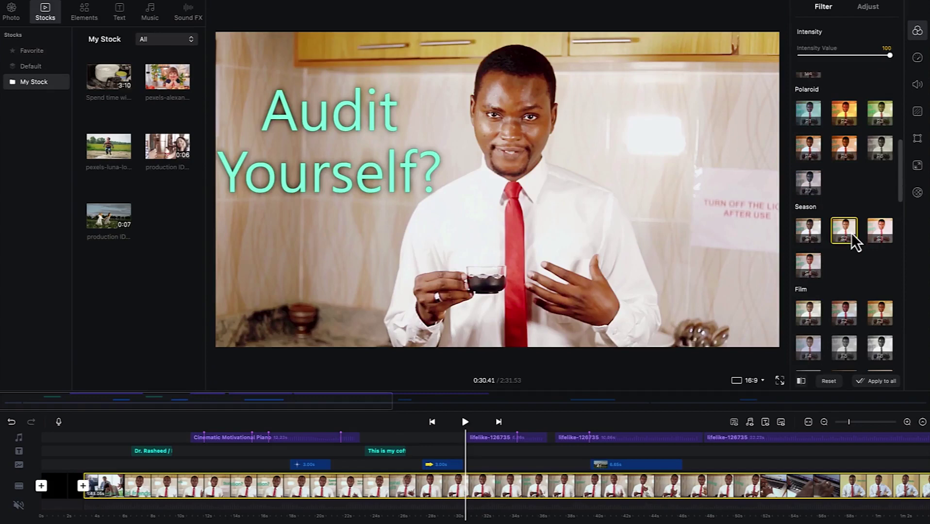
left_click(876, 235)
scroll(850, 265, "down", 5)
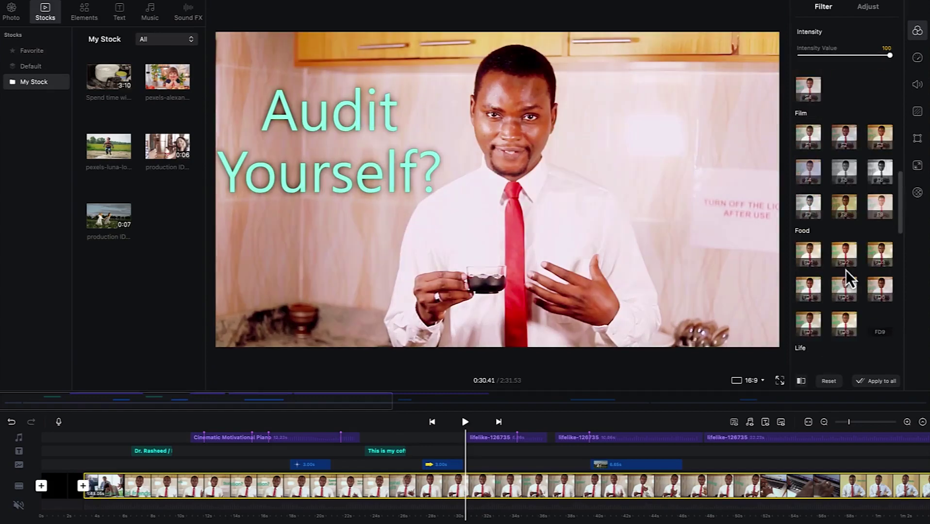
left_click(815, 170)
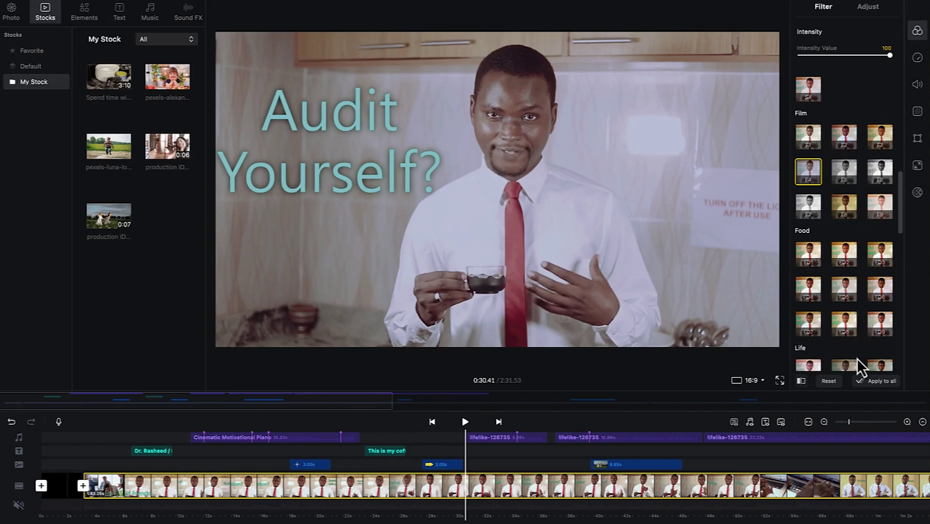
mouse_move(896, 255)
left_click(460, 489)
Step: Set the clip's filter back to Original and switch to the Adjust controls
scroll(817, 139, "up", 5)
scroll(820, 138, "up", 5)
scroll(818, 127, "up", 2)
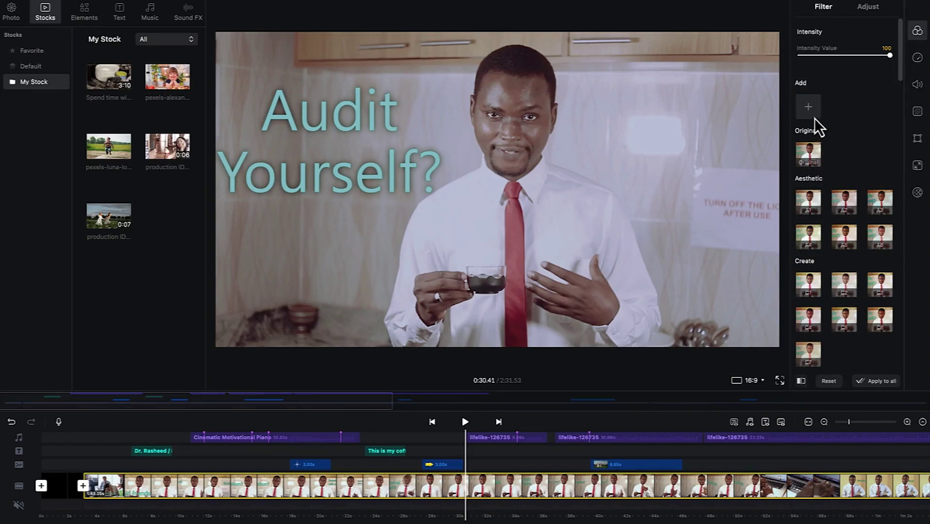
left_click(812, 150)
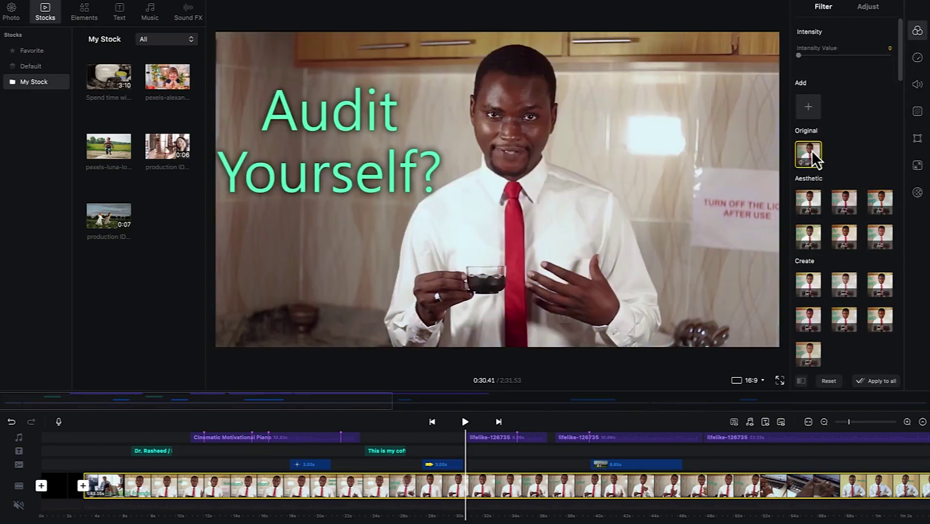
left_click(874, 7)
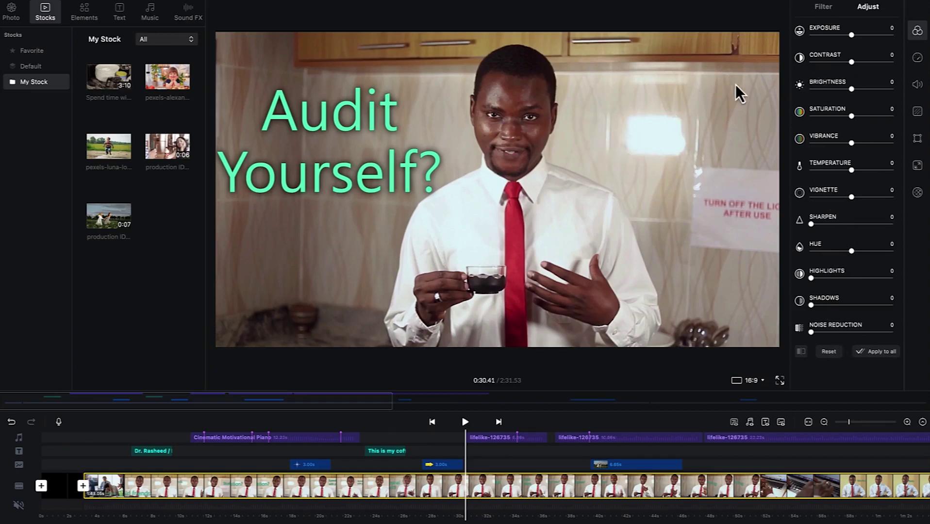
Step: Set exposure to +19, contrast to +46 and brightness to +2
left_click_drag(853, 37, 859, 37)
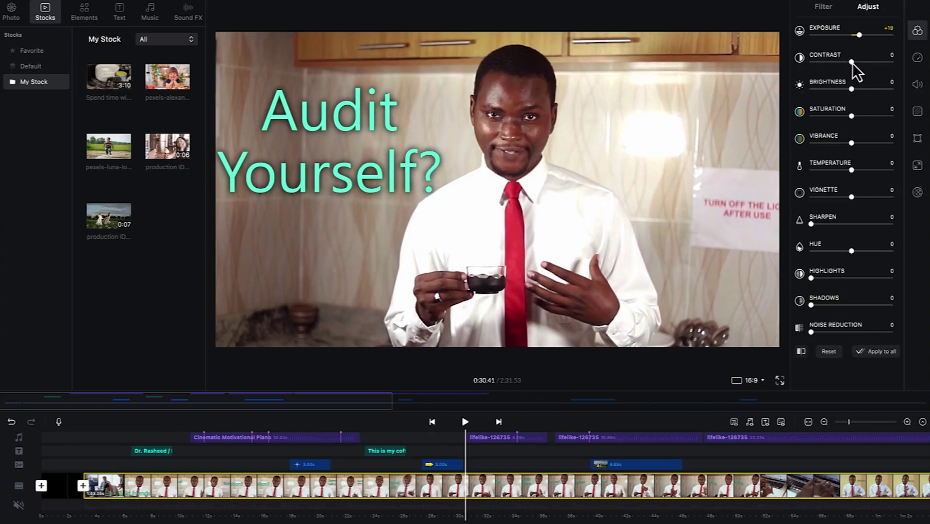
left_click_drag(852, 62, 863, 62)
left_click_drag(851, 90, 852, 90)
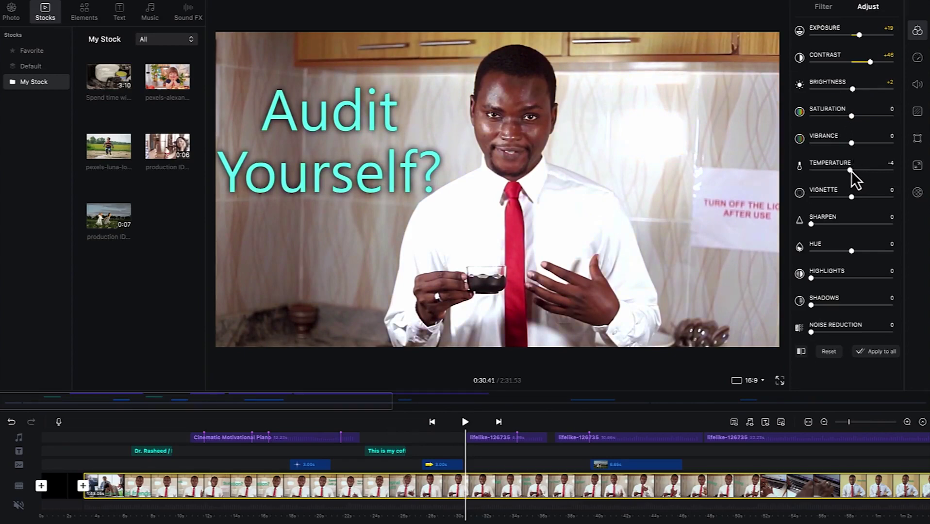
Step: Set temperature to -2 and vibrance to -11
left_click_drag(850, 171, 848, 171)
left_click_drag(851, 171, 852, 170)
left_click_drag(851, 144, 808, 141)
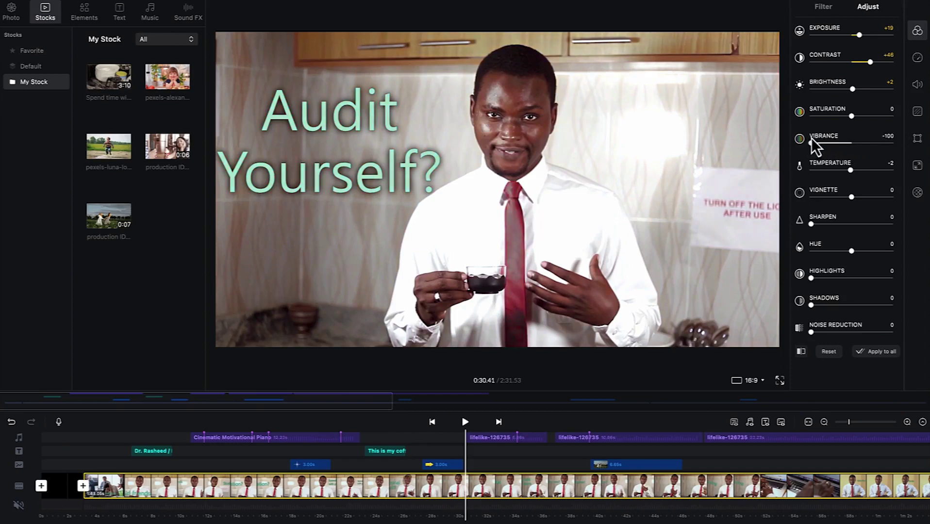
left_click_drag(811, 138, 849, 145)
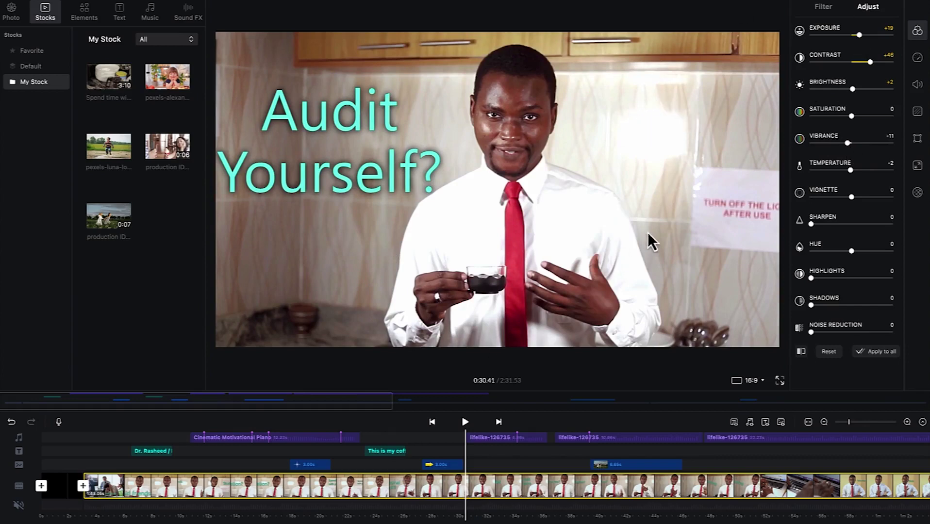
left_click(611, 170)
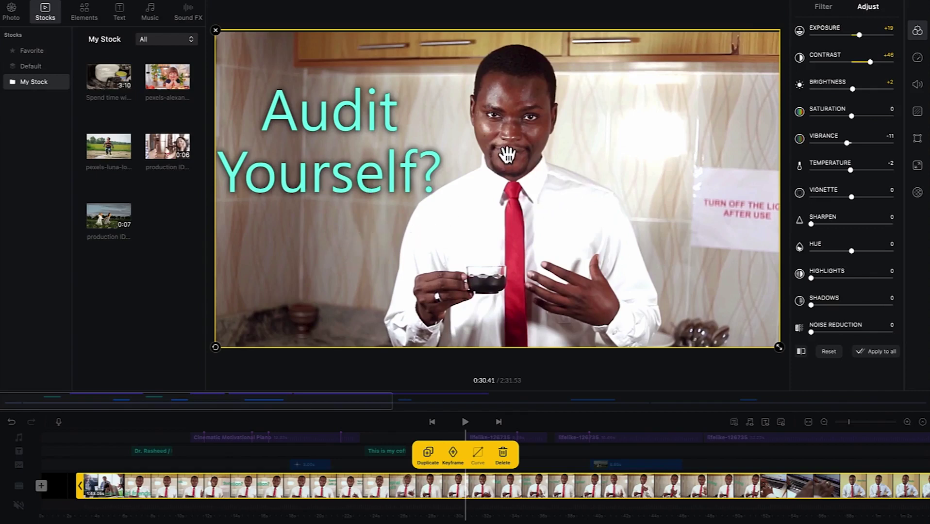
Step: Return to the Filter tab to view the presets, with Original still selected
left_click(828, 9)
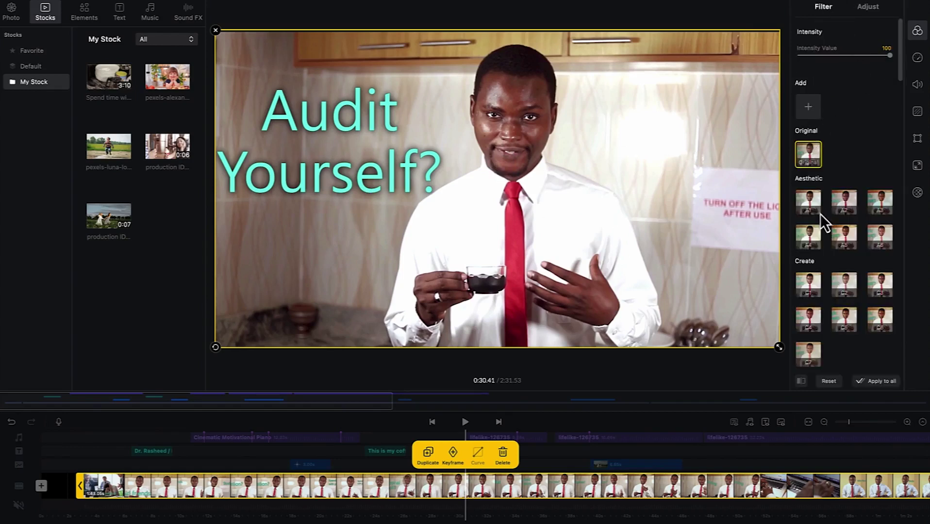